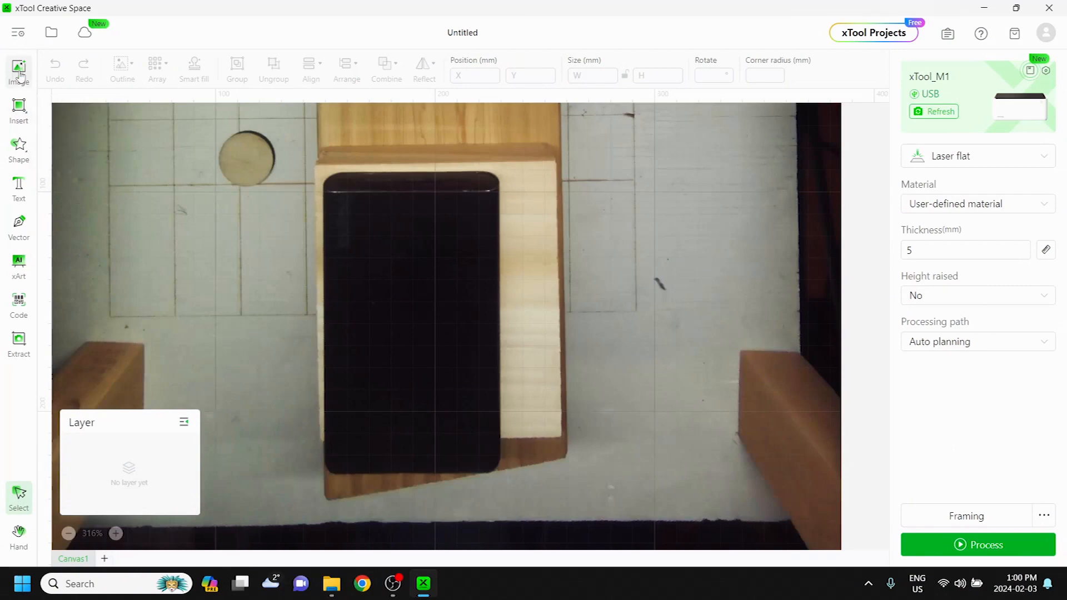
# - Import the HDD_Top image and move it onto the black workpiece in the camera view
pyautogui.click(19, 73)
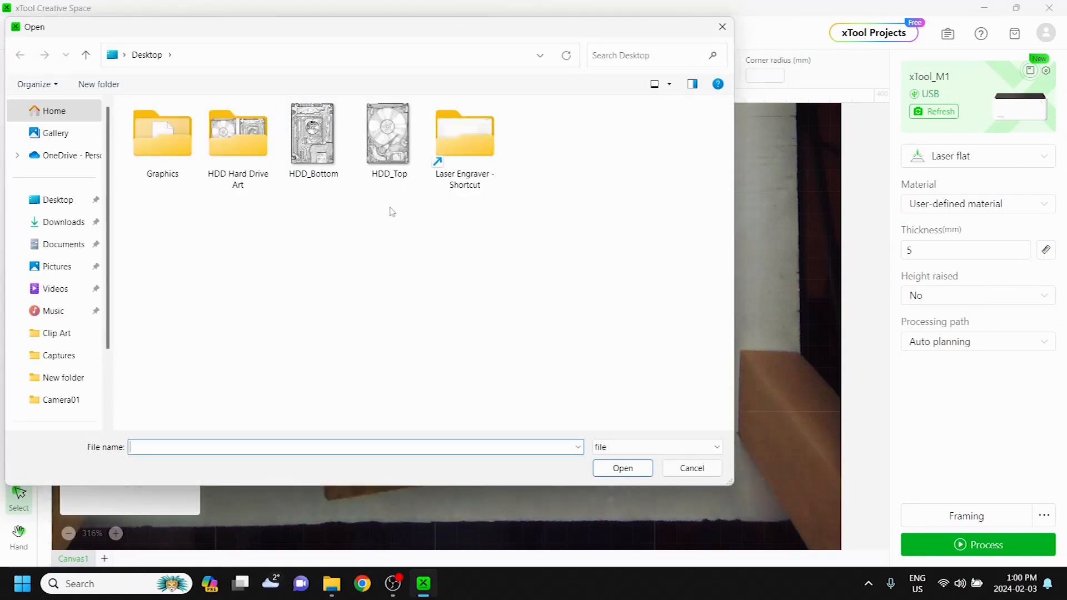
pyautogui.doubleClick(388, 137)
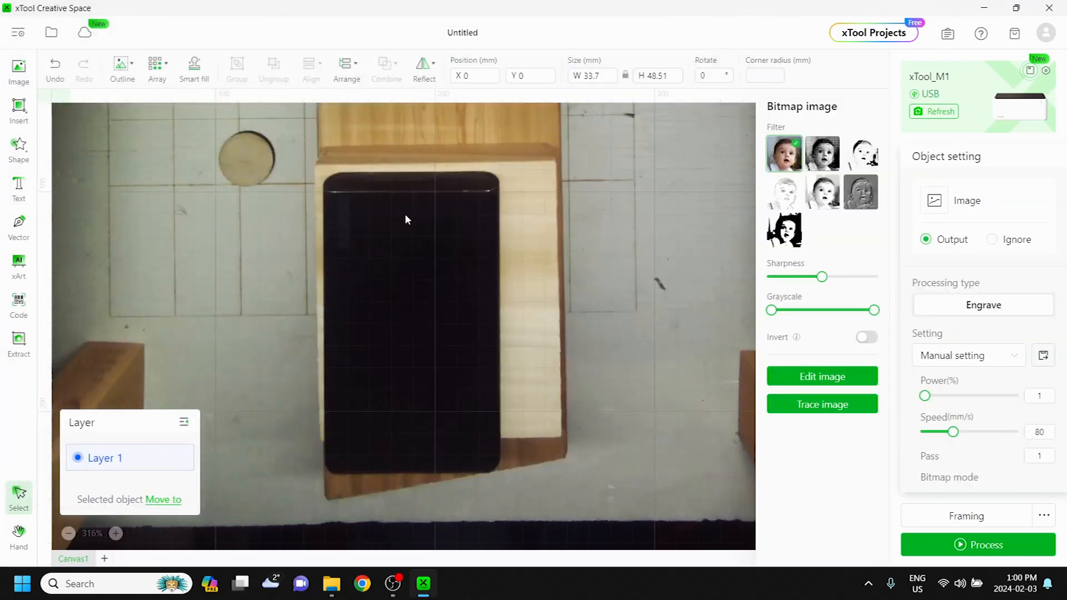
pyautogui.scroll(-3, 405, 213)
pyautogui.scroll(-3, 326, 199)
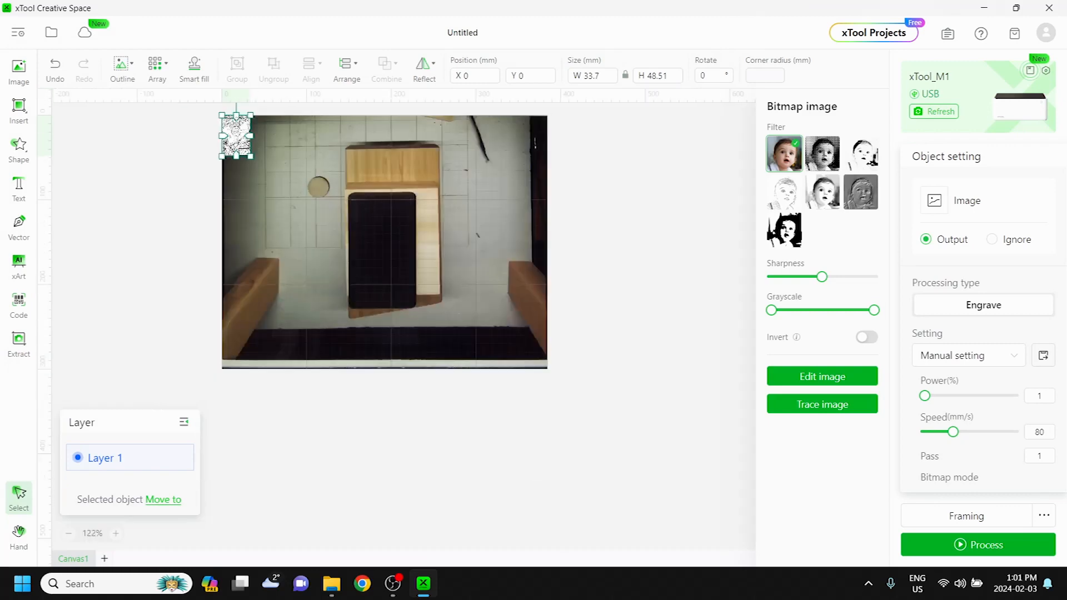
pyautogui.moveTo(235, 126); pyautogui.dragTo(385, 246)
pyautogui.scroll(6, 365, 228)
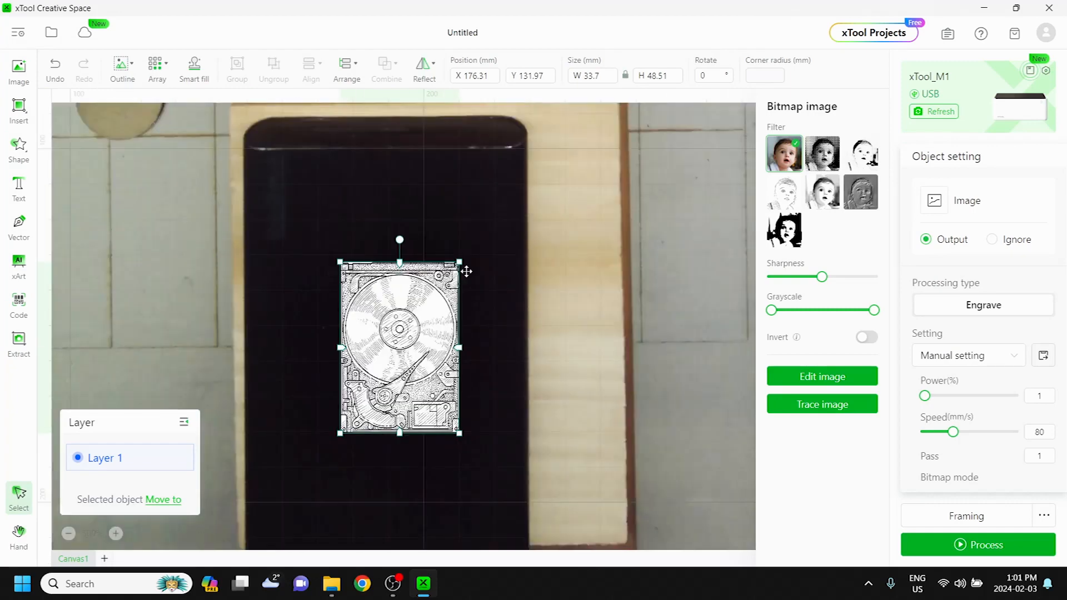
# - Enlarge the hard drive image to about 75 × 108 mm and position it across the black workpiece
pyautogui.scroll(-3, 280, 343)
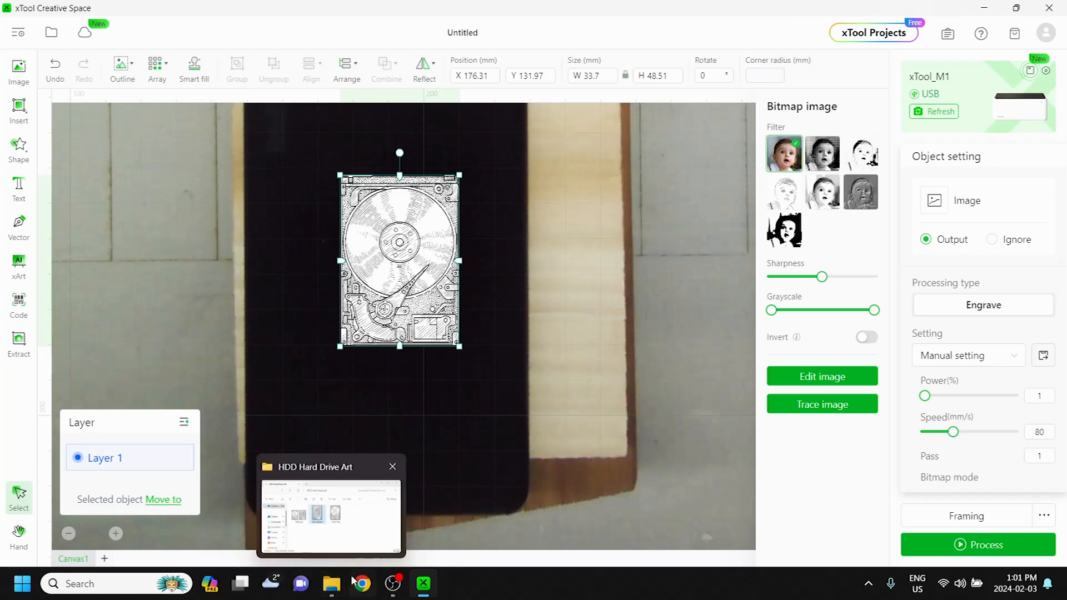
pyautogui.moveTo(380, 259); pyautogui.dragTo(376, 257)
pyautogui.scroll(3, 376, 258)
pyautogui.scroll(-5, 375, 257)
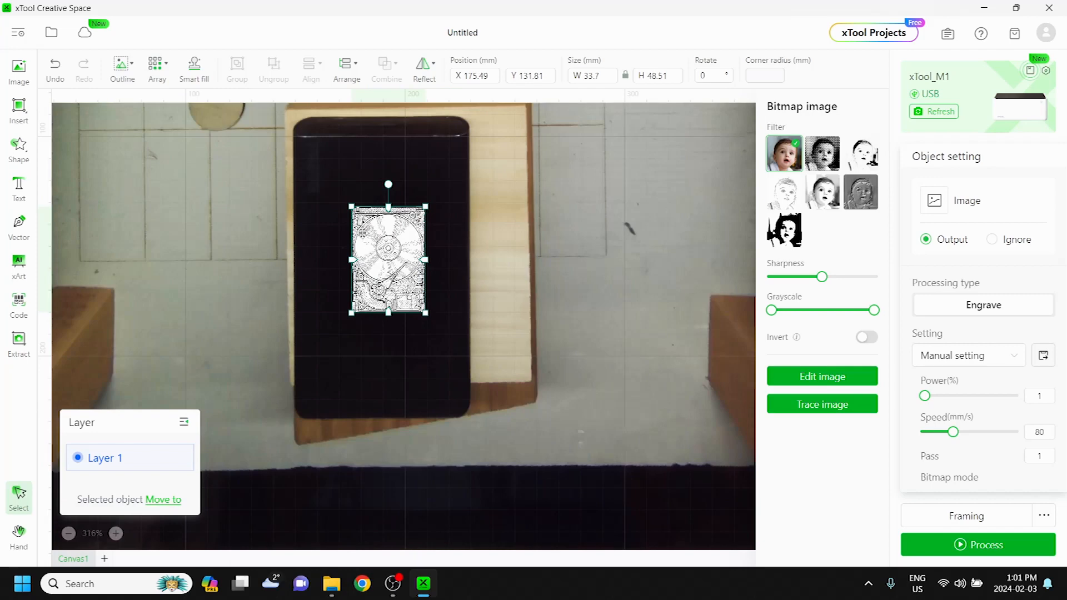
pyautogui.moveTo(362, 227)
pyautogui.mouseDown()
pyautogui.moveTo(330, 190)
pyautogui.moveTo(352, 215)
pyautogui.mouseUp()
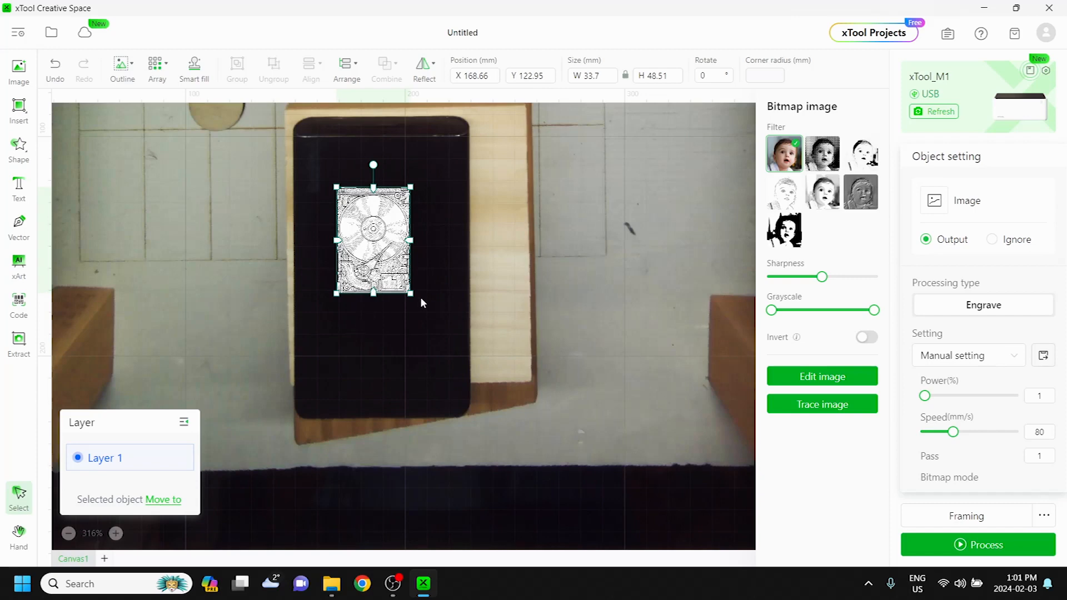
pyautogui.moveTo(414, 297); pyautogui.dragTo(488, 404)
pyautogui.moveTo(448, 326); pyautogui.dragTo(414, 286)
pyautogui.moveTo(455, 363); pyautogui.dragTo(469, 382)
pyautogui.moveTo(434, 314); pyautogui.dragTo(426, 317)
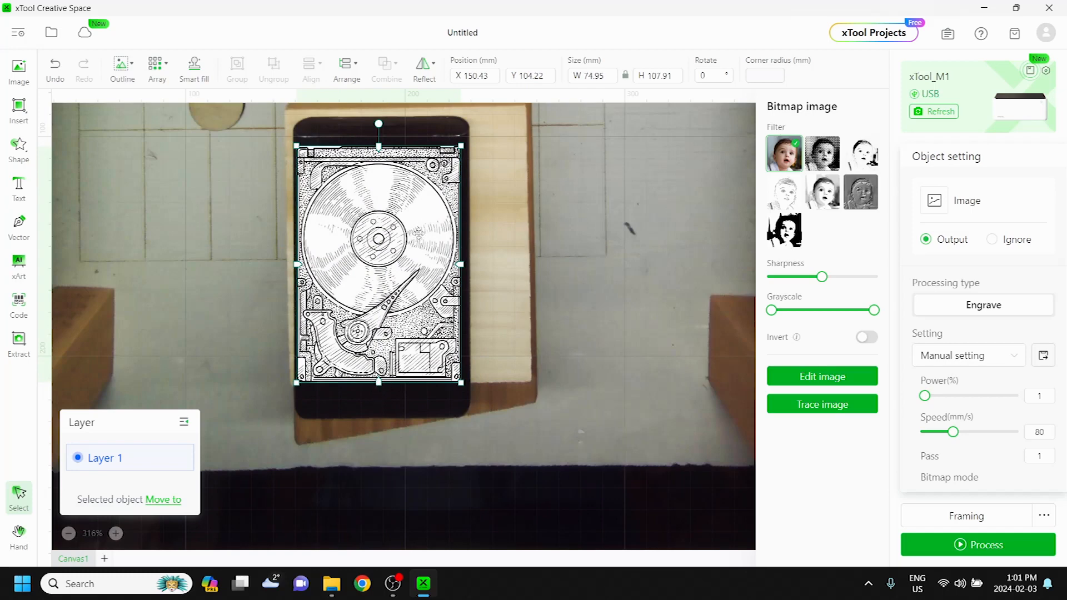
# - Shrink the hard drive image to about 72 × 104 mm and reposition it within the workpiece's side edges
pyautogui.scroll(3, 406, 195)
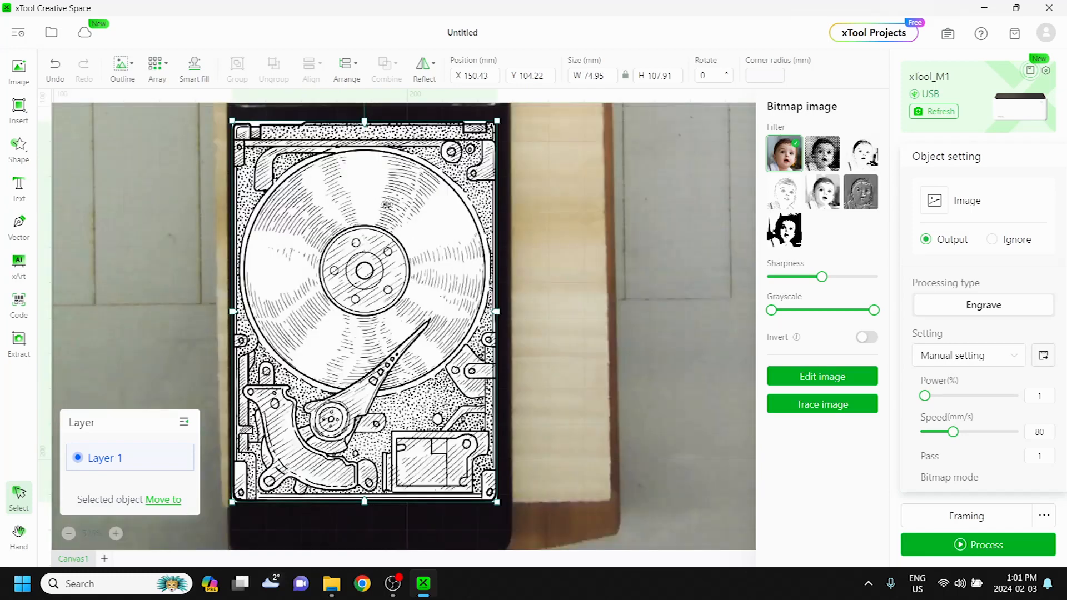
pyautogui.scroll(2, 387, 217)
pyautogui.moveTo(385, 304); pyautogui.dragTo(387, 299)
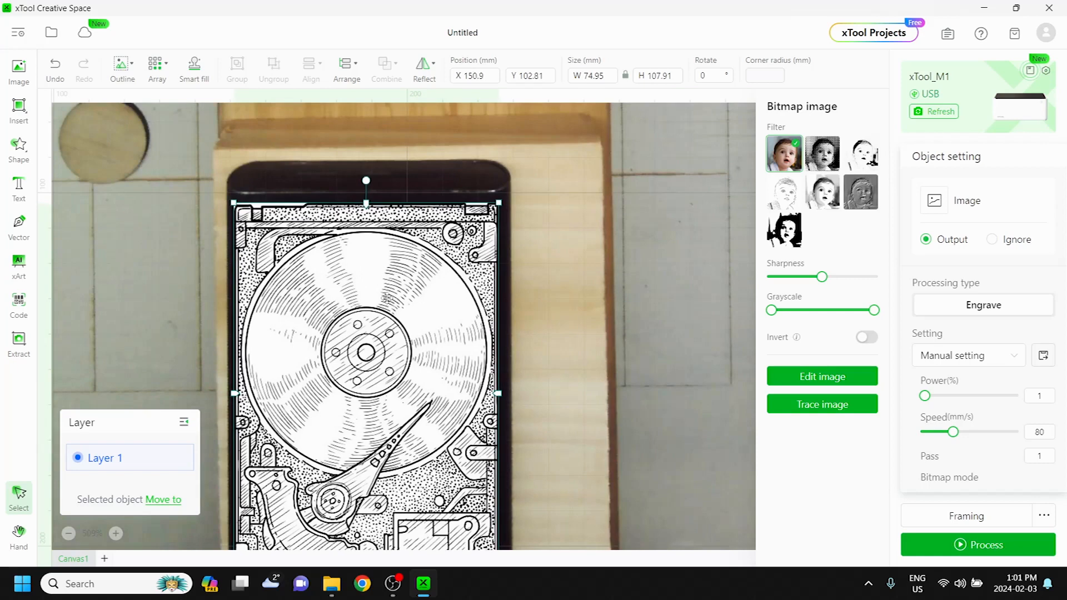
pyautogui.moveTo(499, 202); pyautogui.dragTo(489, 218)
pyautogui.moveTo(407, 289); pyautogui.dragTo(402, 276)
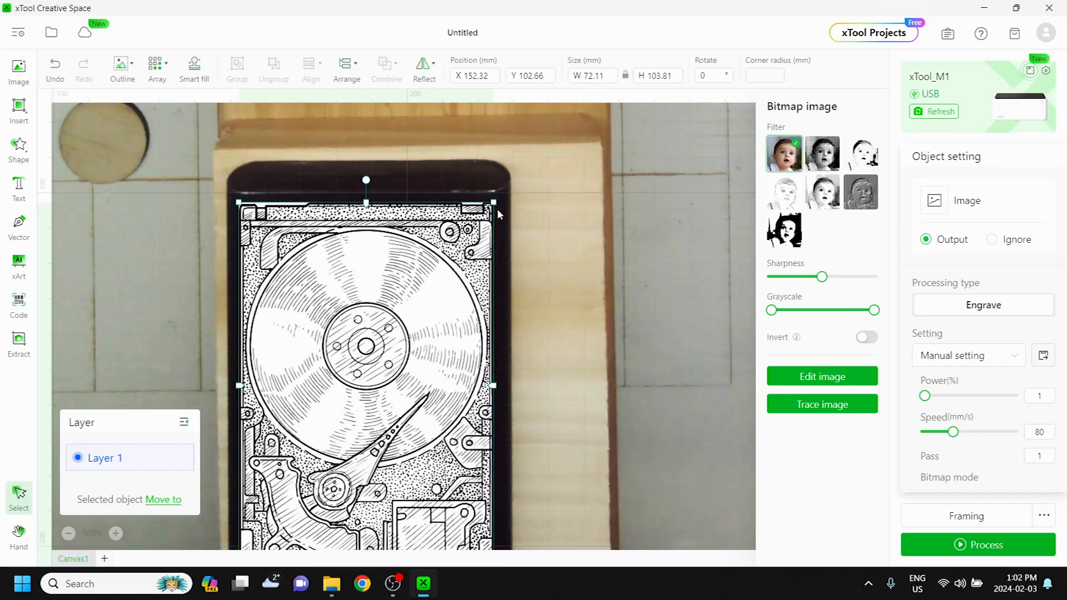
# - Nudge the hard drive image rightward to X 153.12 mm to even out its side margins on the workpiece
pyautogui.scroll(-3, 564, 295)
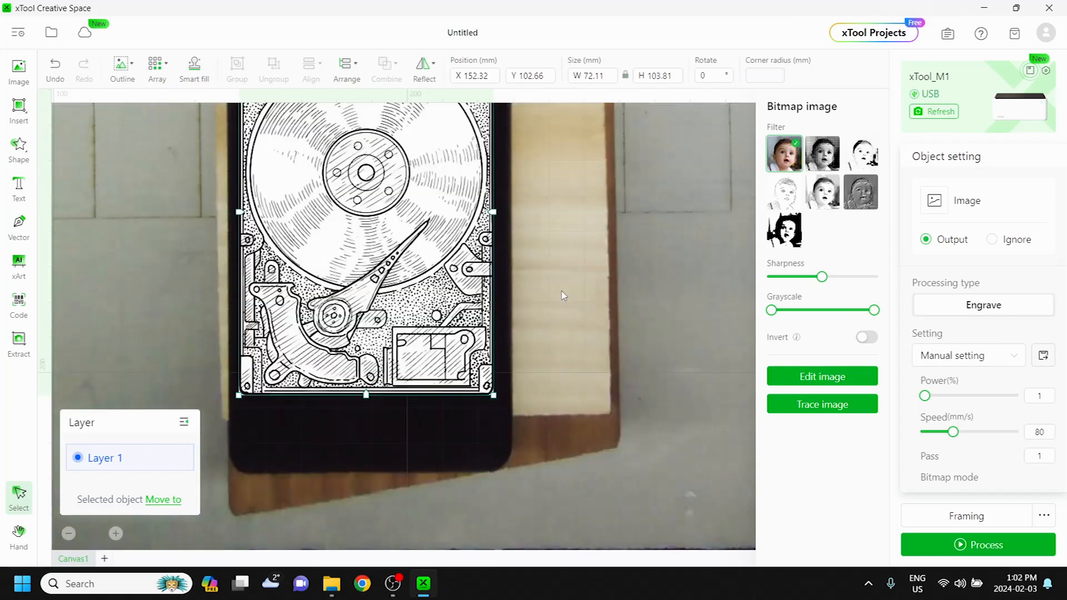
pyautogui.scroll(3, 480, 410)
pyautogui.scroll(-2, 520, 394)
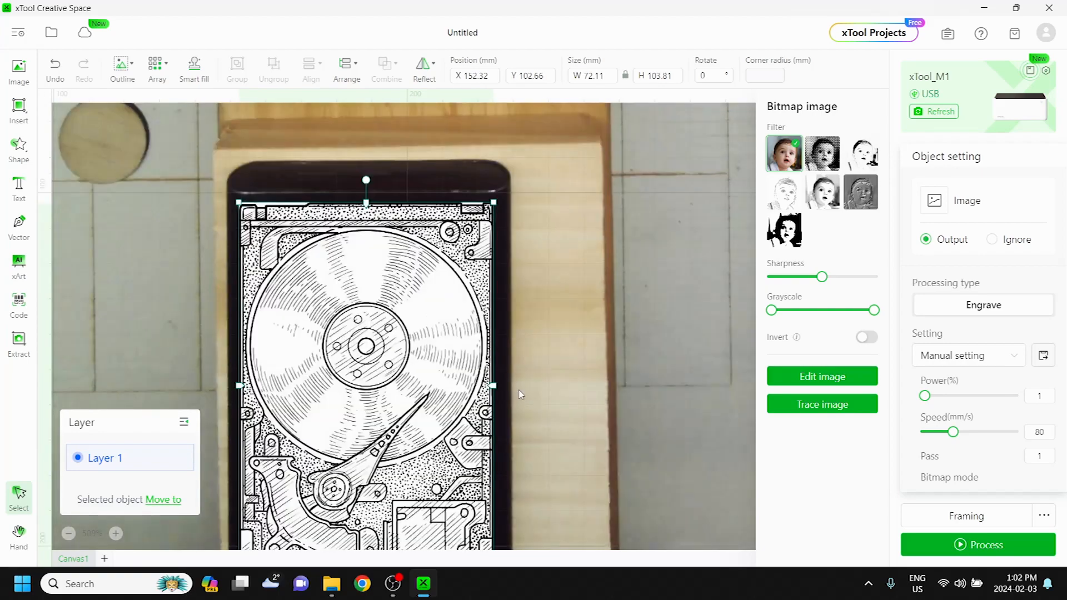
pyautogui.scroll(-3, 522, 362)
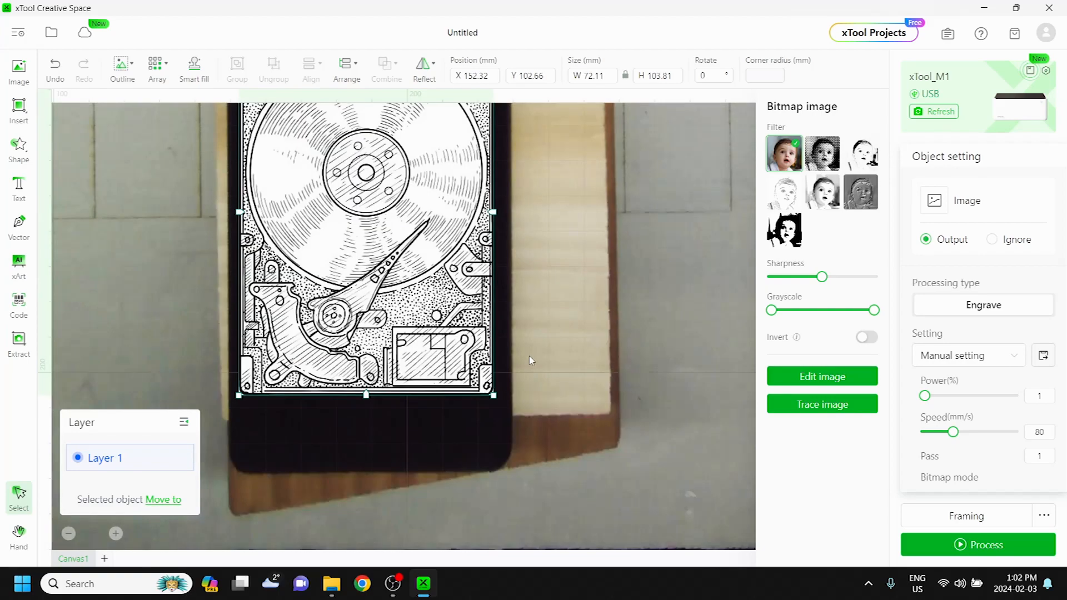
pyautogui.press('Right')
pyautogui.press('Right')
pyautogui.press('Right')
pyautogui.press('Right')
pyautogui.press('Right')
pyautogui.press('Right')
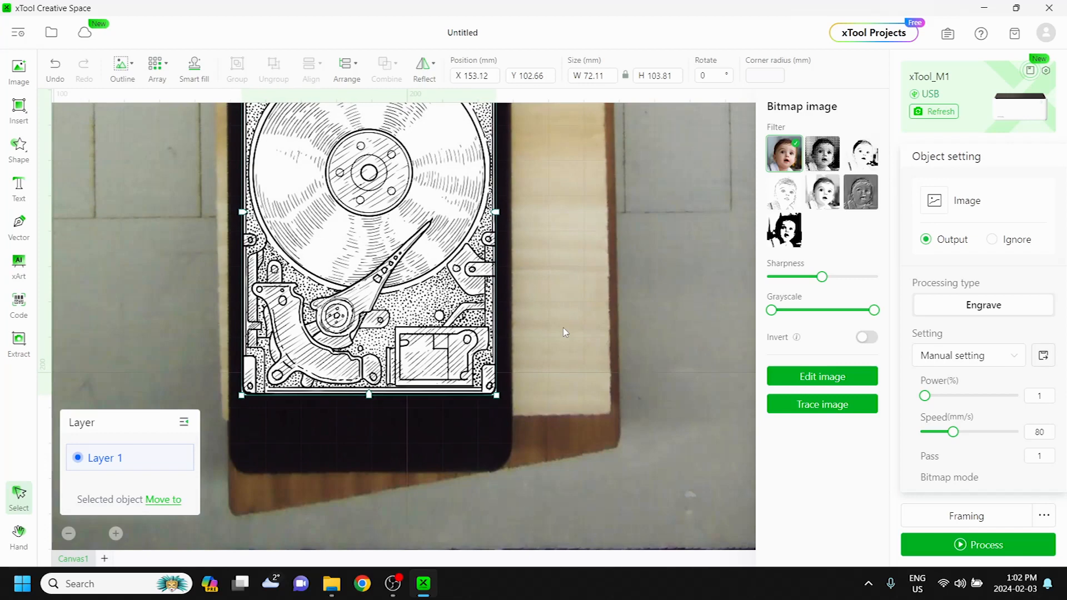
# - Nudge the hard drive image downward to Y 109.56 mm to balance its upper and lower margins on the workpiece
pyautogui.scroll(3, 512, 323)
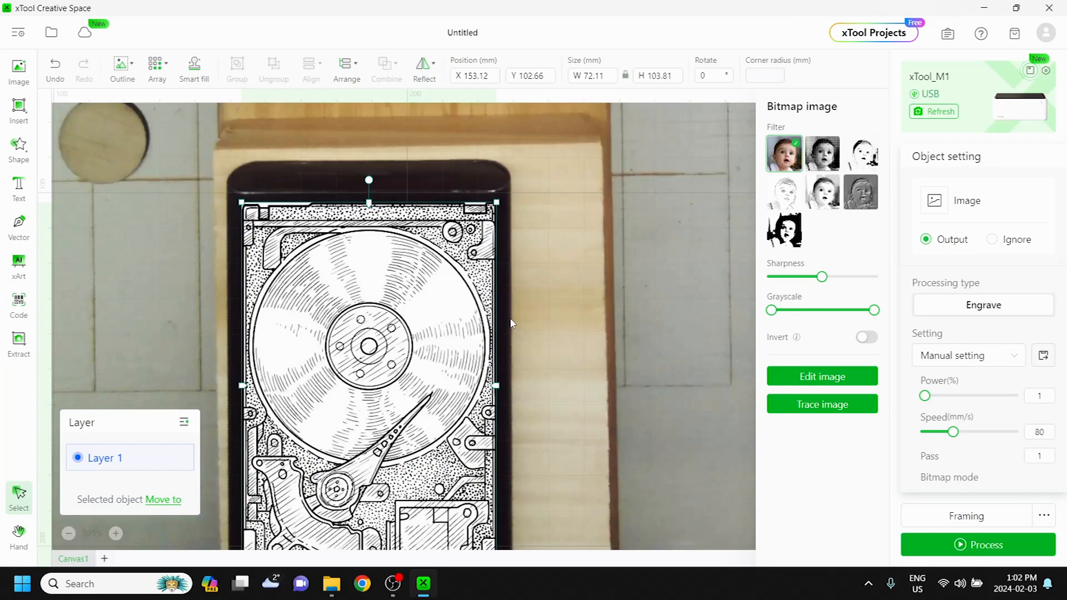
pyautogui.scroll(-2, 513, 324)
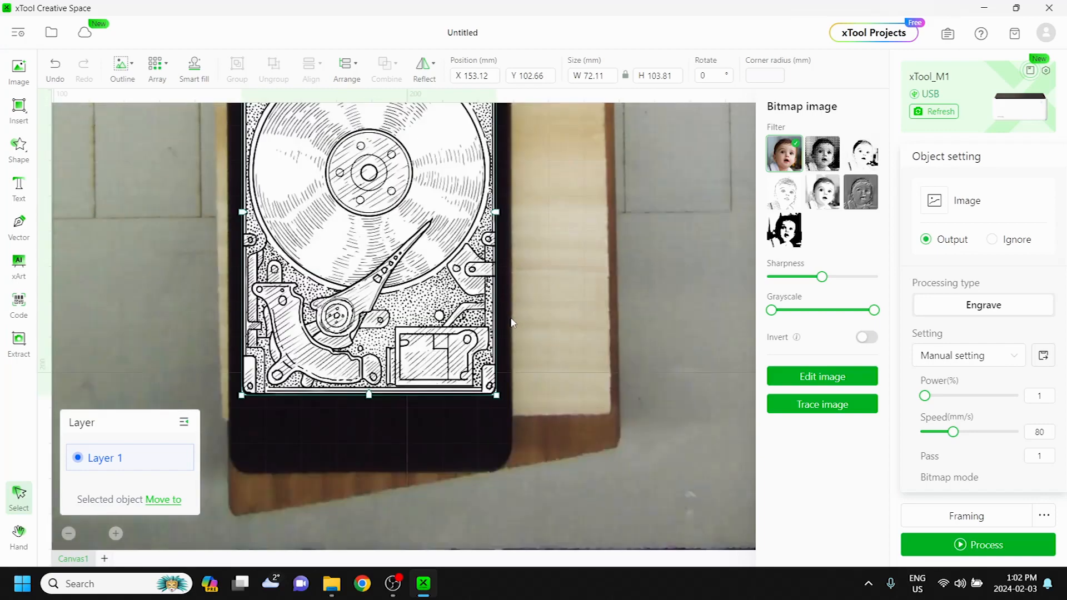
pyautogui.scroll(2, 520, 323)
pyautogui.scroll(-2, 521, 323)
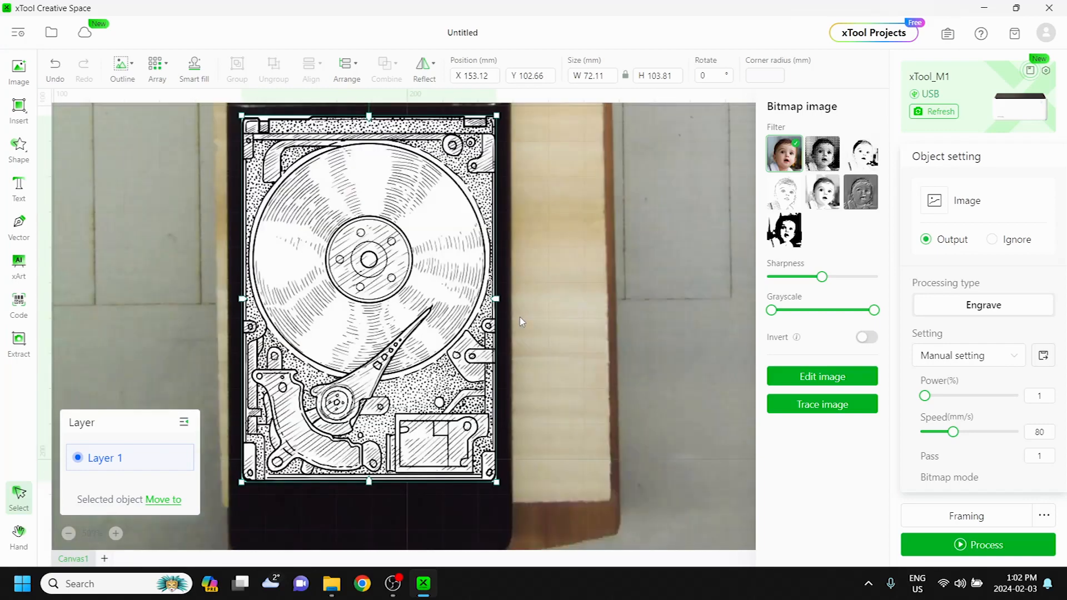
pyautogui.press('Down')
pyautogui.press('Down')
pyautogui.press('Down')
pyautogui.press('Down')
pyautogui.press('Down')
pyautogui.press('Down')
pyautogui.press('Down')
pyautogui.press('Down')
pyautogui.press('Down')
pyautogui.press('Down')
pyautogui.press('Down')
pyautogui.press('Down')
pyautogui.press('Down')
pyautogui.press('Down')
pyautogui.press('Down')
pyautogui.press('Down')
pyautogui.press('Down')
pyautogui.press('Down')
pyautogui.press('Down')
pyautogui.press('Down')
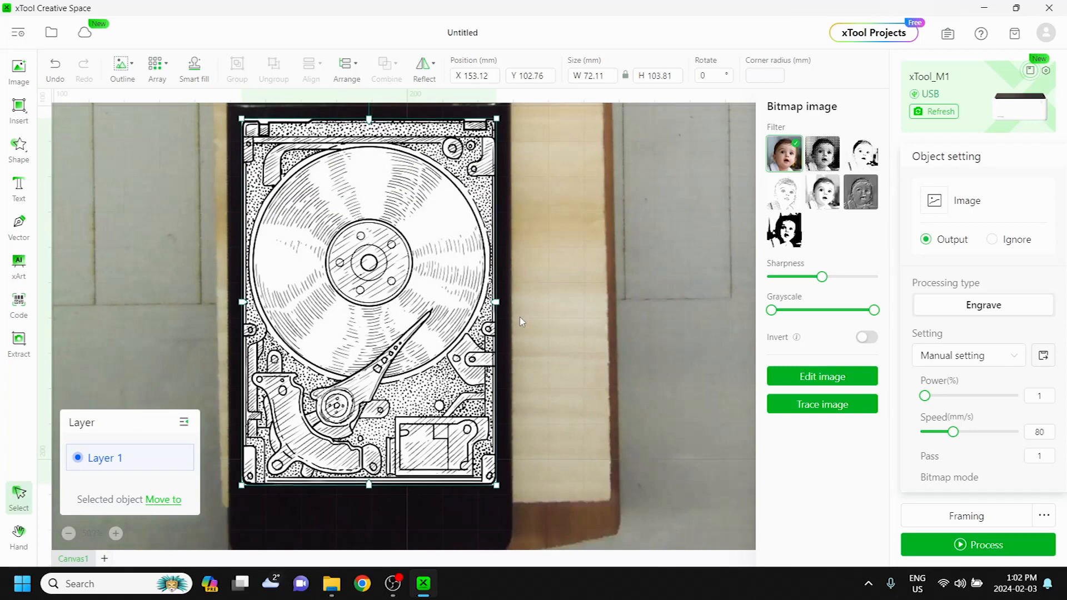
pyautogui.press('Down')
pyautogui.press('Down')
pyautogui.press('Down')
pyautogui.press('Down')
pyautogui.press('Down')
pyautogui.press('Down')
pyautogui.press('Down')
pyautogui.press('Down')
pyautogui.press('Down')
pyautogui.press('Down')
pyautogui.press('Down')
pyautogui.press('Down')
pyautogui.press('Down')
pyautogui.press('Down')
pyautogui.press('Down')
pyautogui.press('Down')
pyautogui.press('Down')
pyautogui.press('Down')
pyautogui.press('Down')
pyautogui.press('Down')
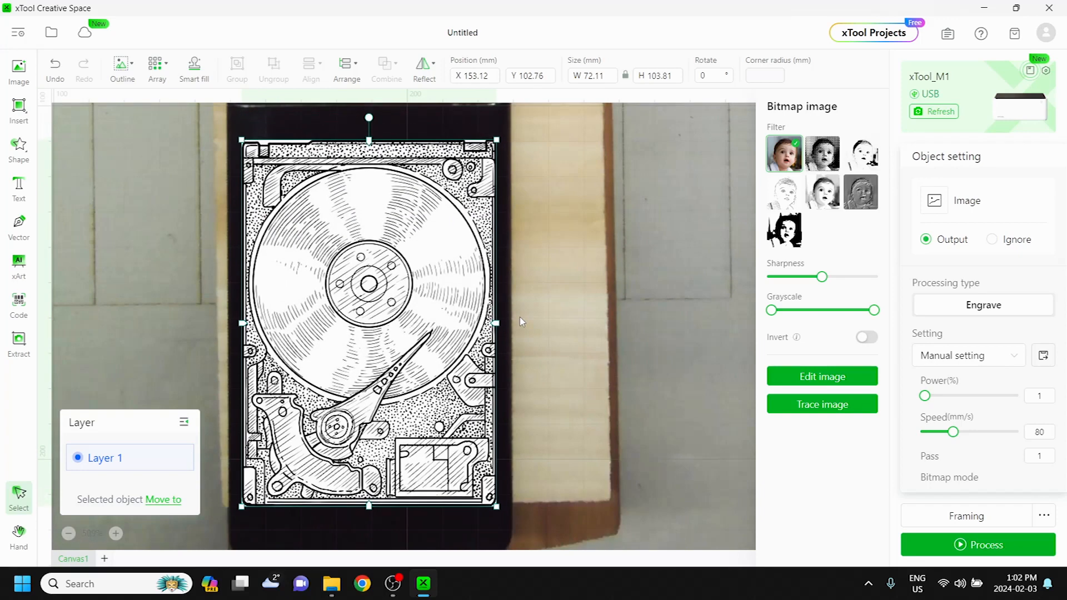
pyautogui.scroll(2, 424, 288)
pyautogui.scroll(-4, 424, 289)
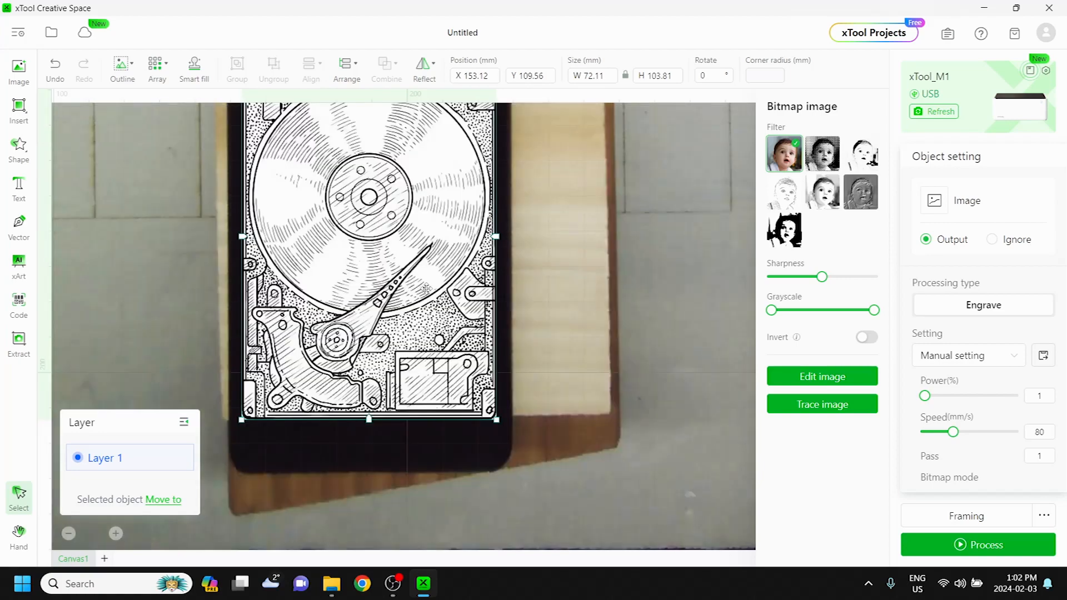
# - Check the image placement and run the framing pass on the laser, marking it as completed
pyautogui.scroll(4, 525, 258)
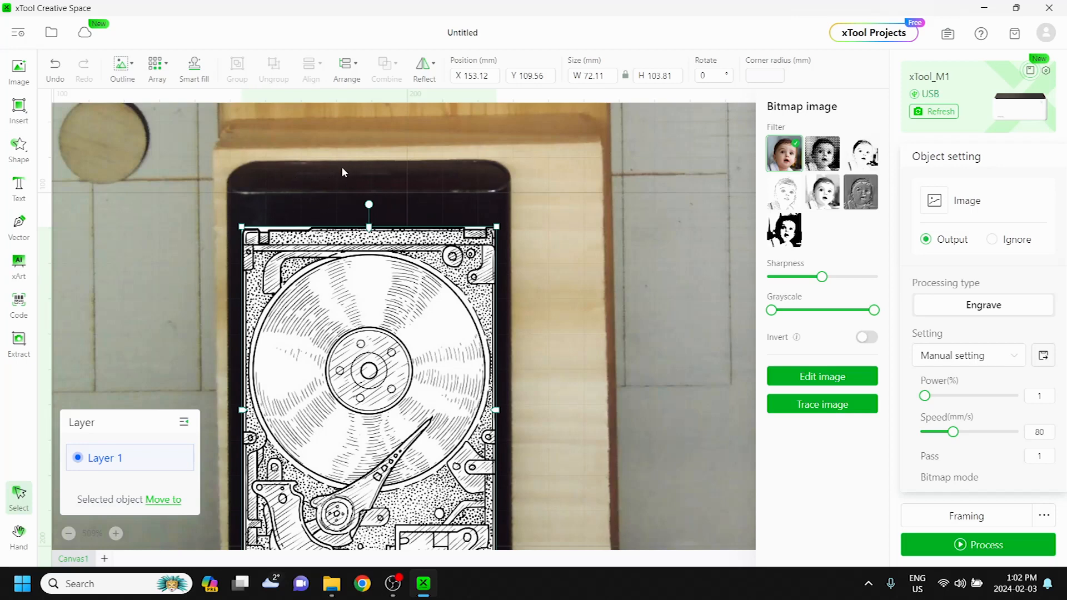
pyautogui.scroll(-2, 695, 258)
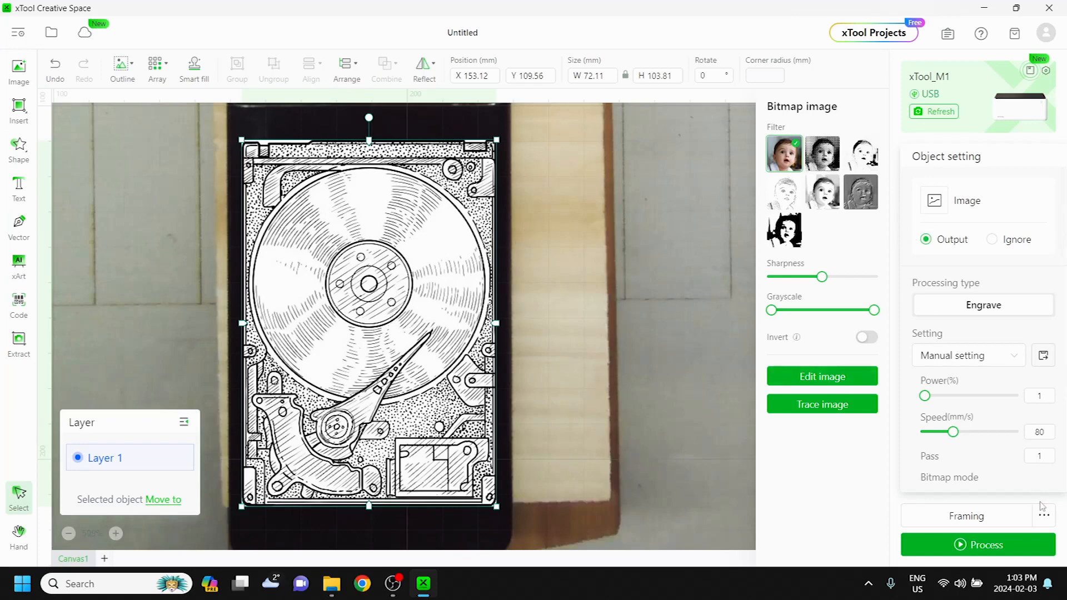
pyautogui.click(967, 517)
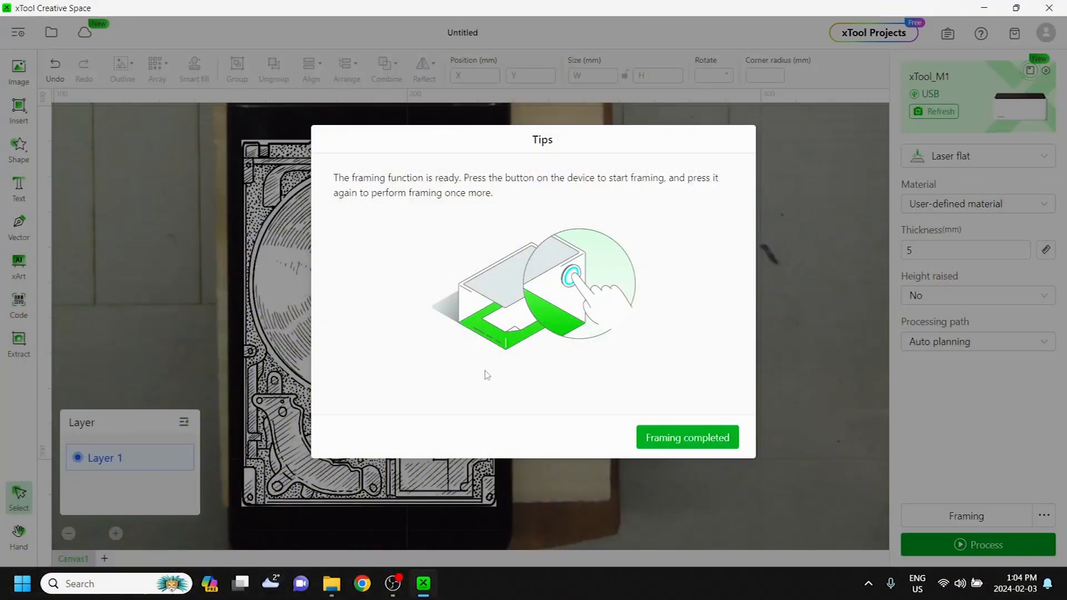
pyautogui.click(681, 440)
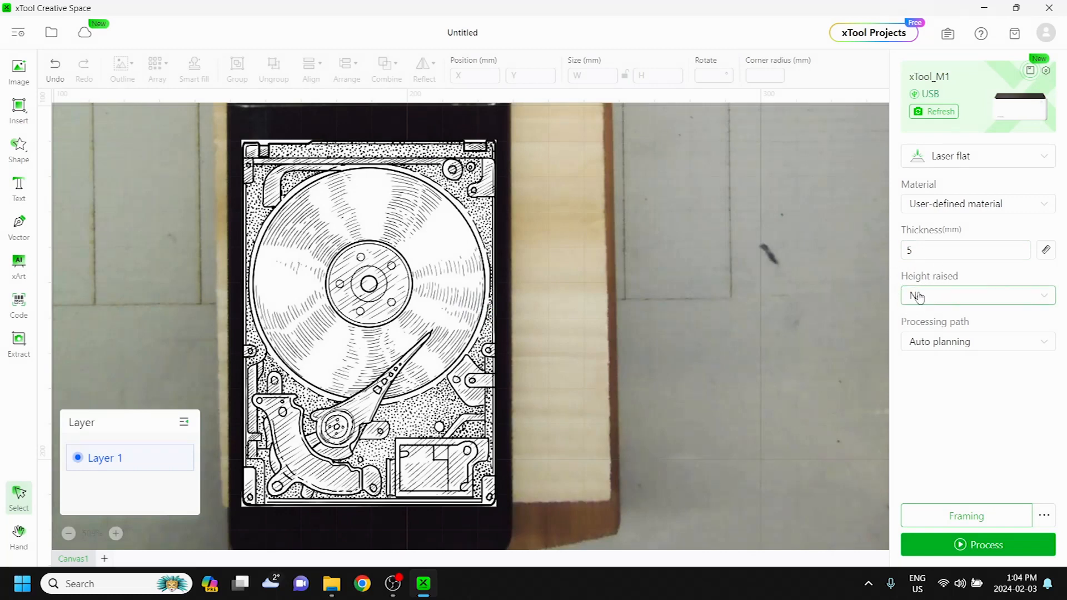
# - Reselect the hard drive image to bring up its bitmap and engraving settings
pyautogui.click(941, 298)
pyautogui.click(940, 298)
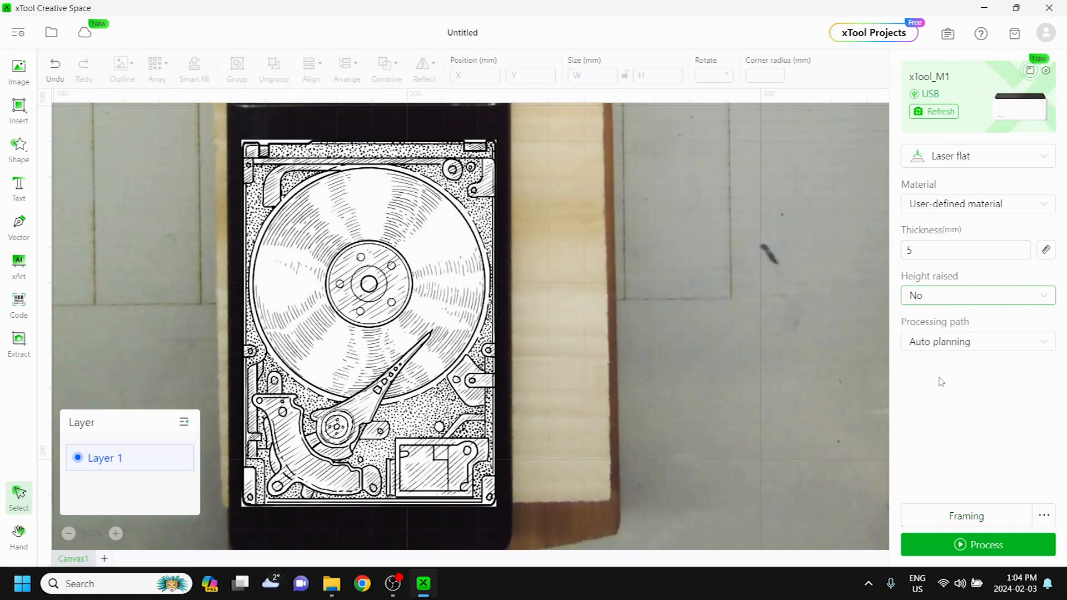
pyautogui.click(367, 308)
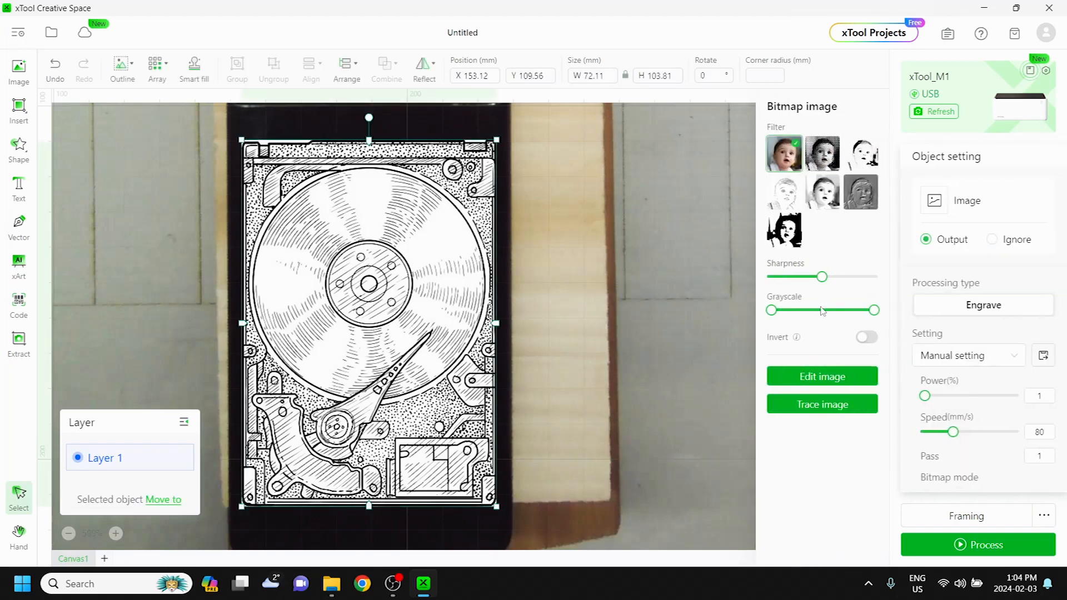